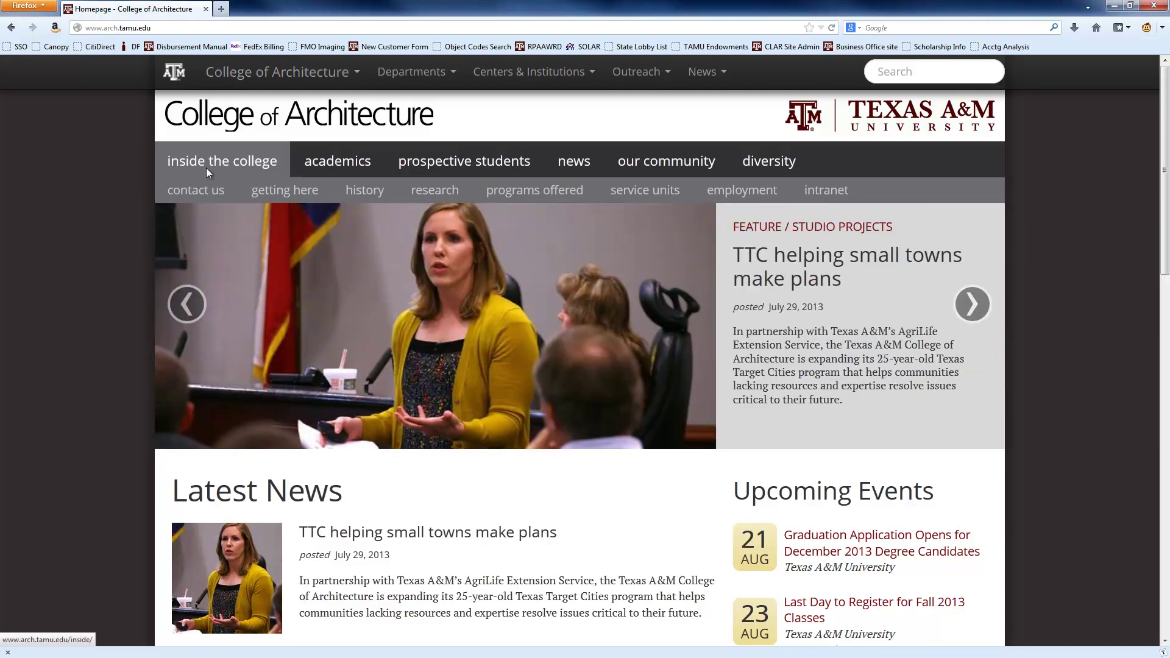
- Navigate from the college's service units to the Business Office forms page
click(646, 203)
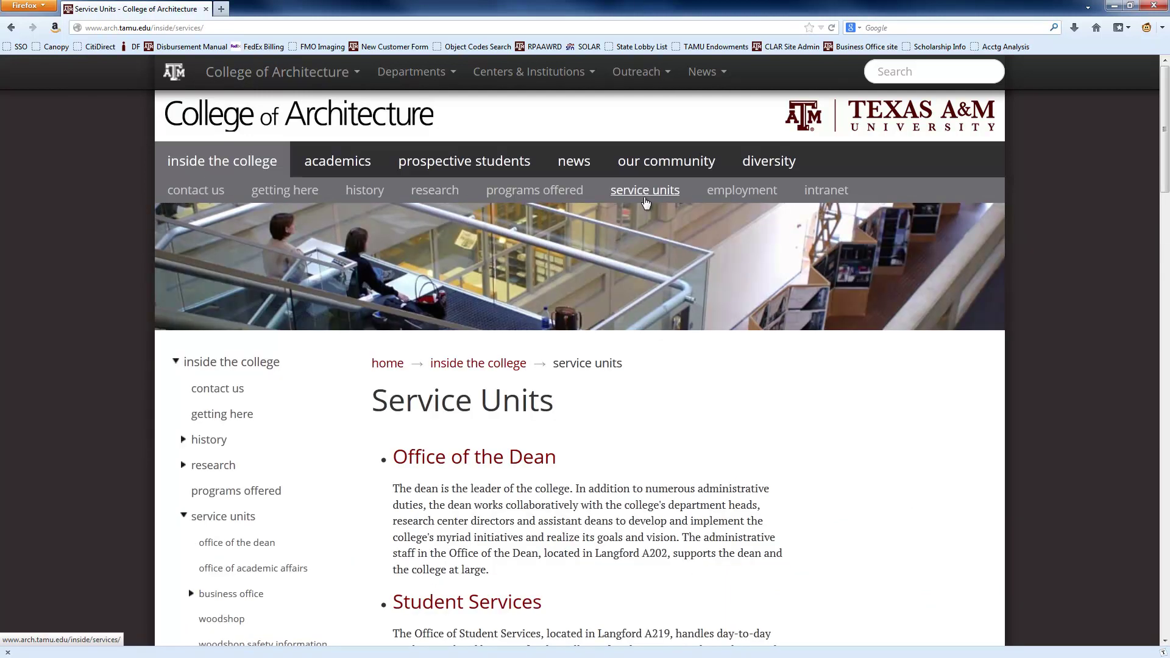
scroll(604, 215, down, 7)
click(458, 330)
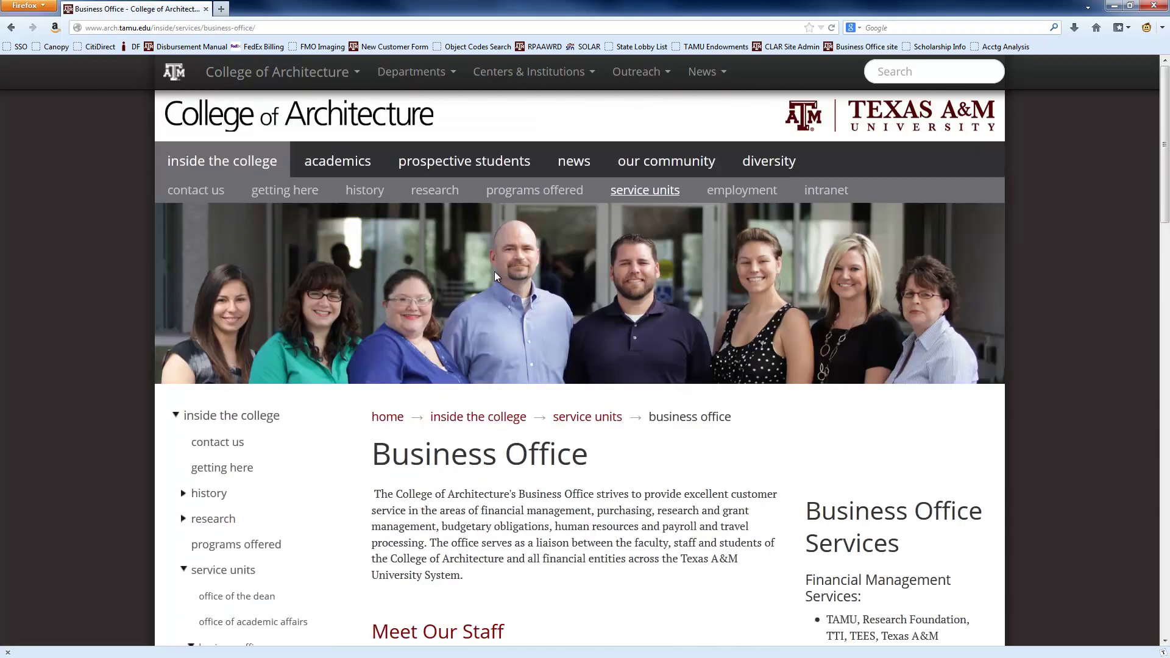
scroll(499, 282, down, 4)
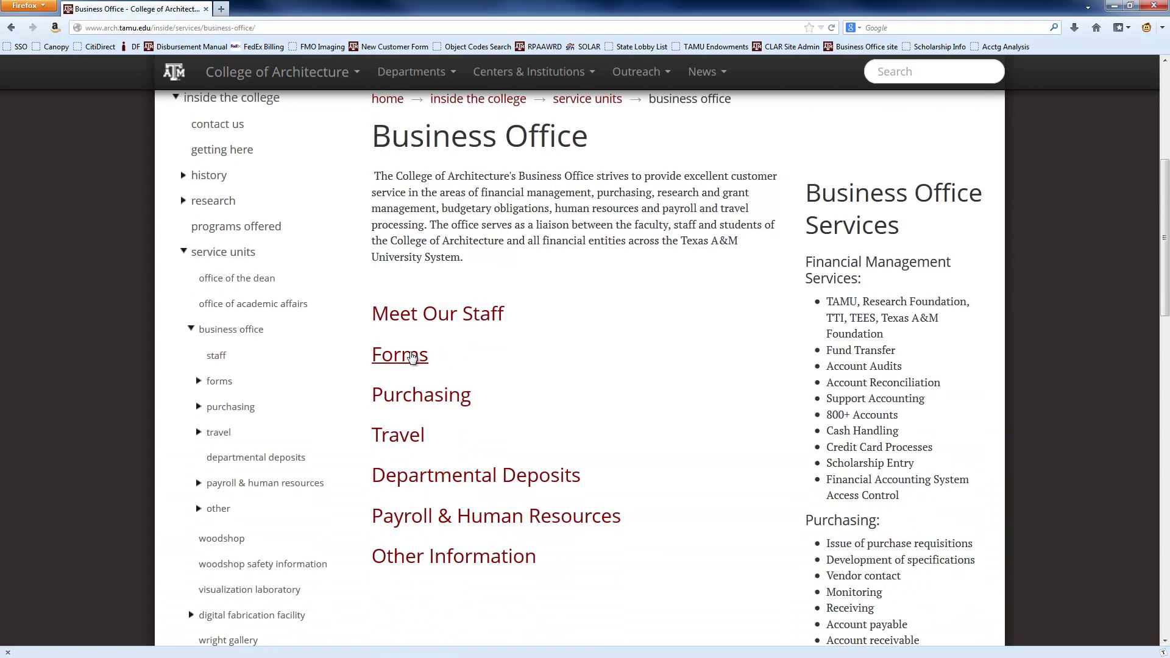
click(412, 357)
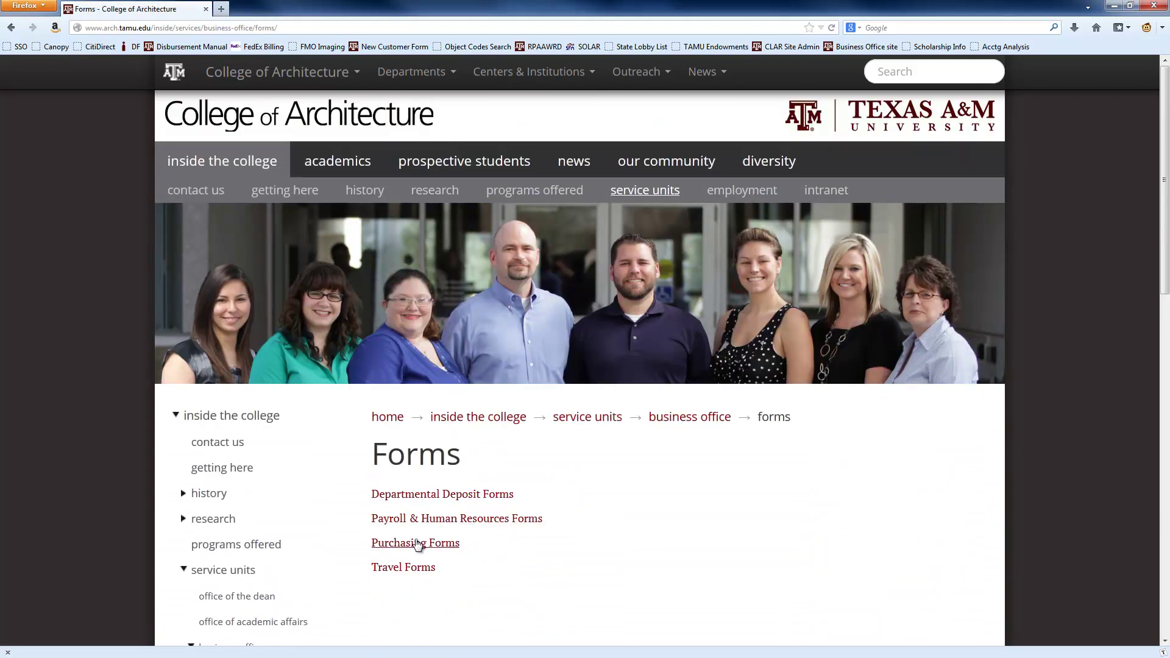
- Open the Purchase Order Form from the Purchasing Forms list in Adobe Acrobat
click(418, 543)
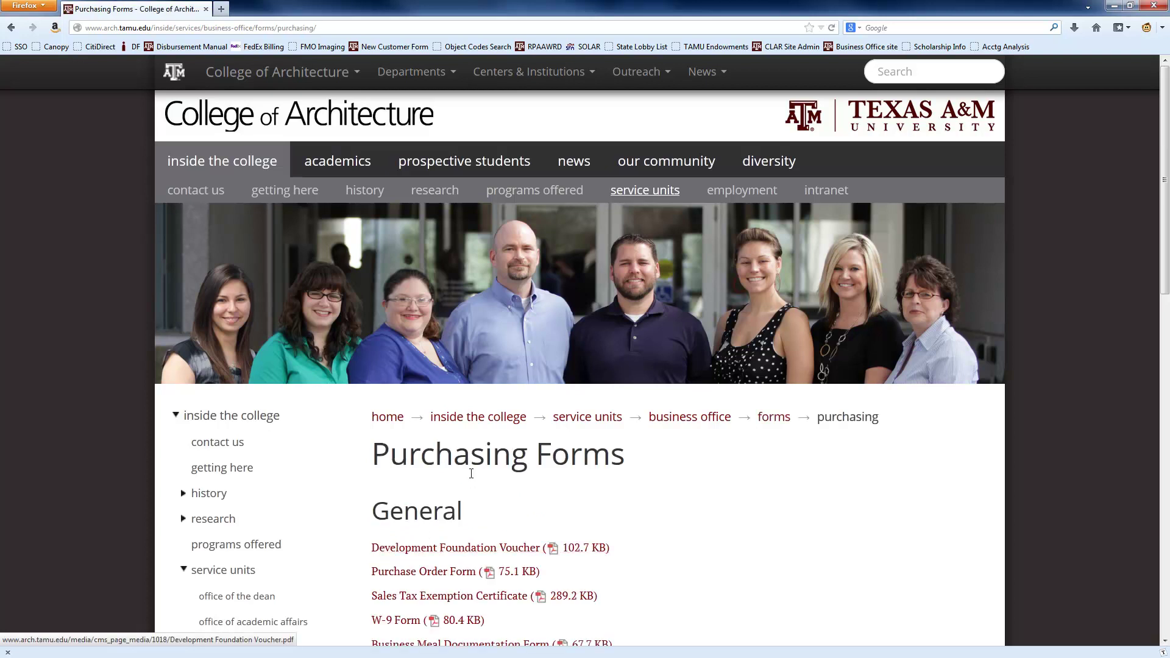
scroll(469, 472, down, 5)
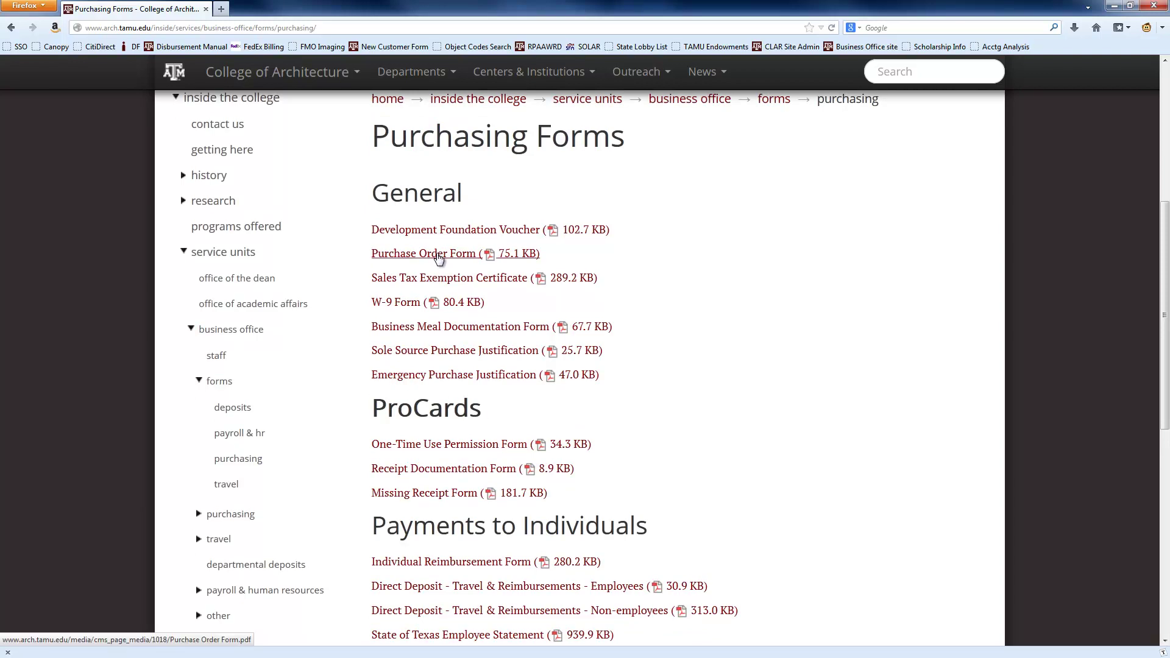
click(439, 257)
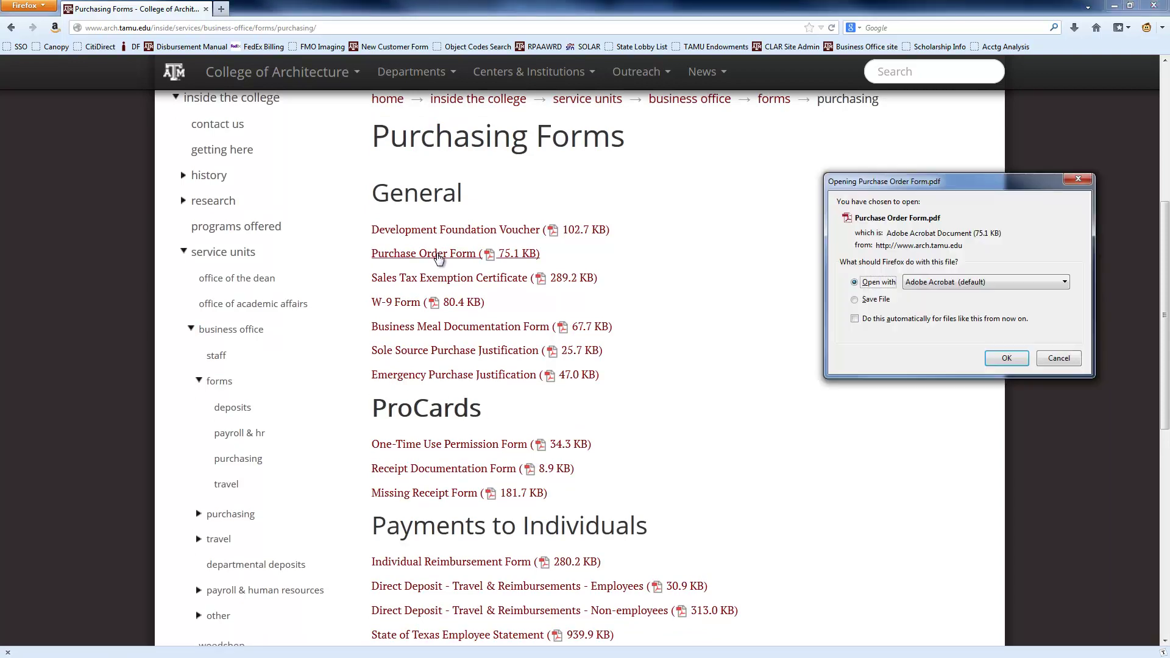
click(1000, 359)
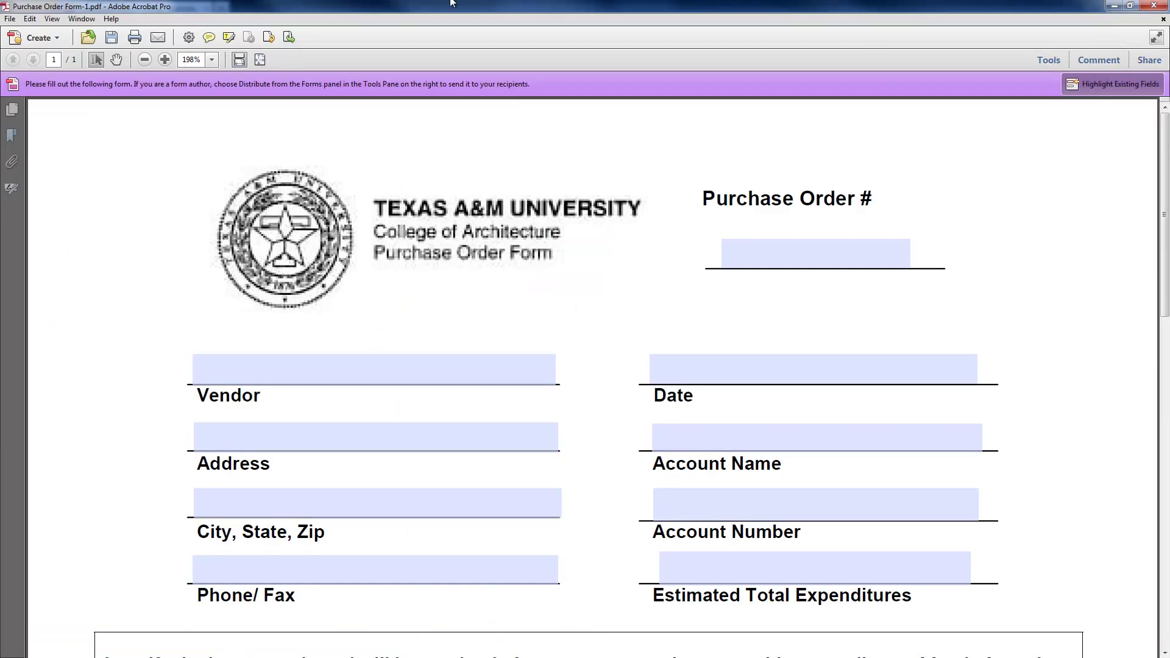
- Enter the vendor's name and the date 8/21 on the purchase order
click(311, 366)
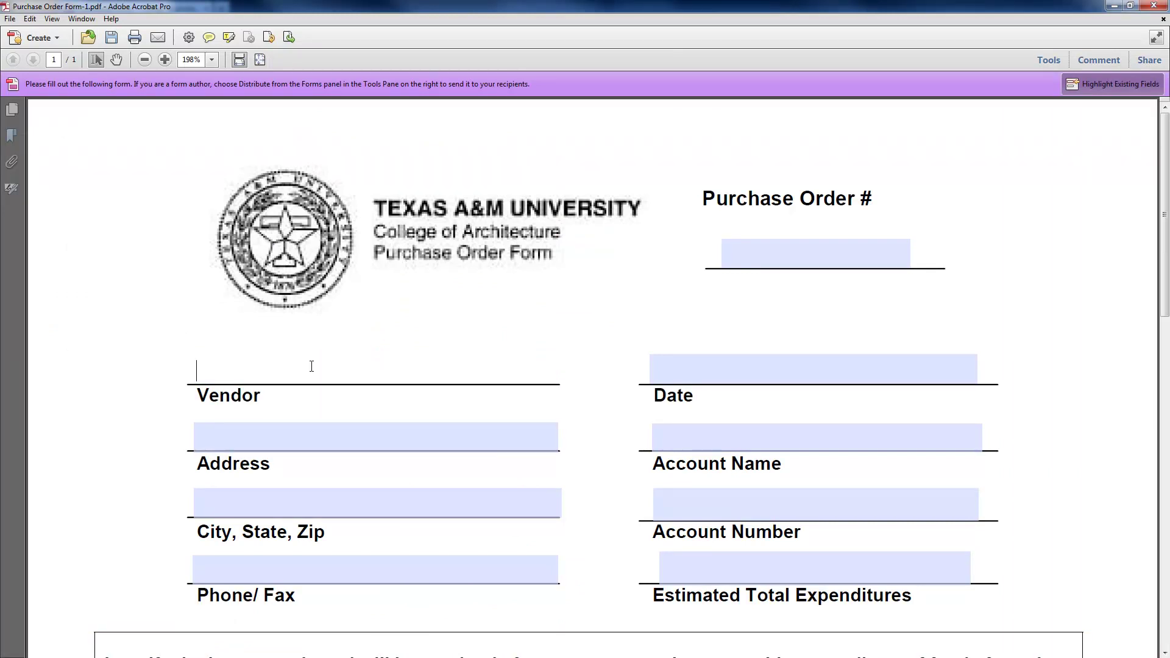
key(Tab)
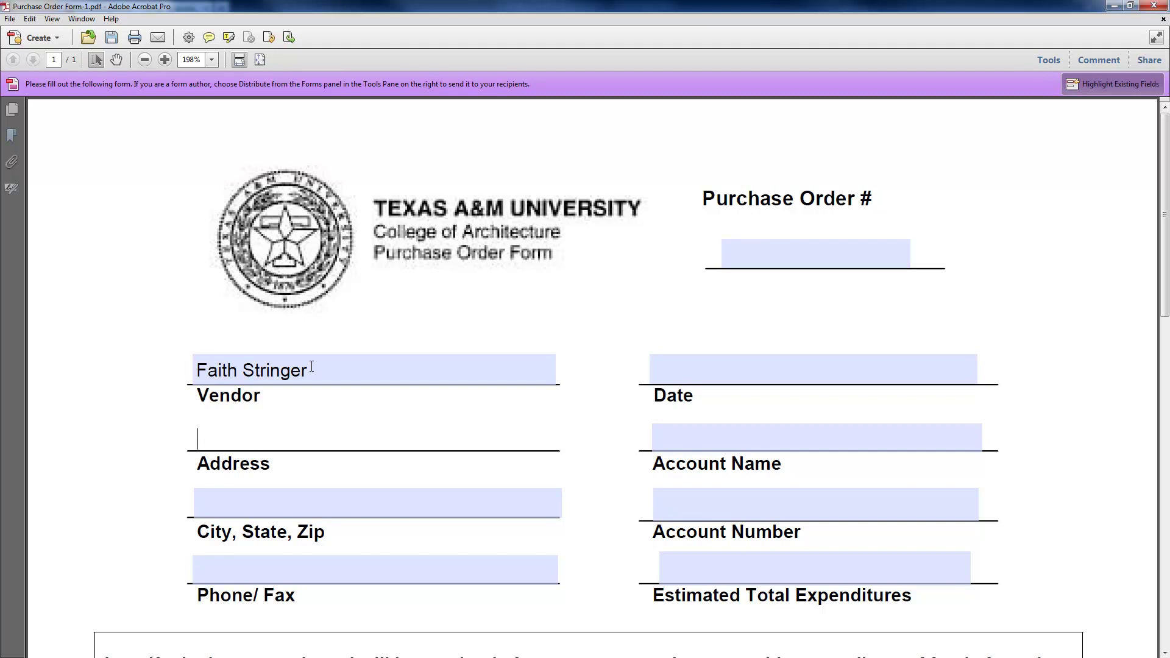
key(Tab)
key(Tab)
key(Tab)
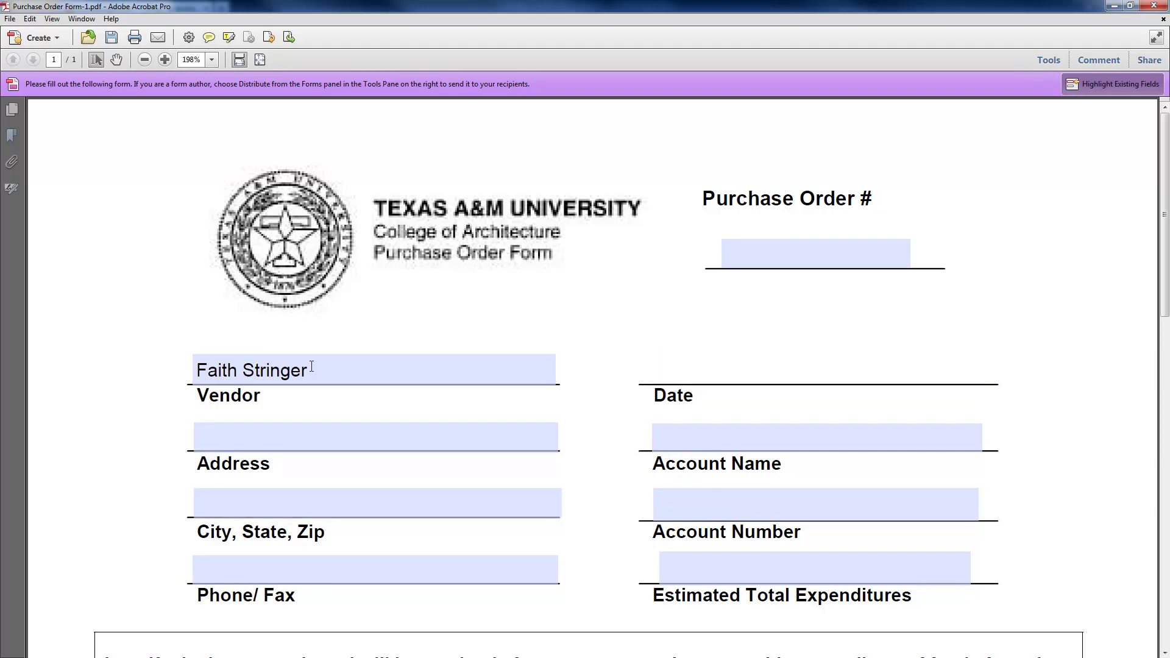
text(8/21)
key(Tab)
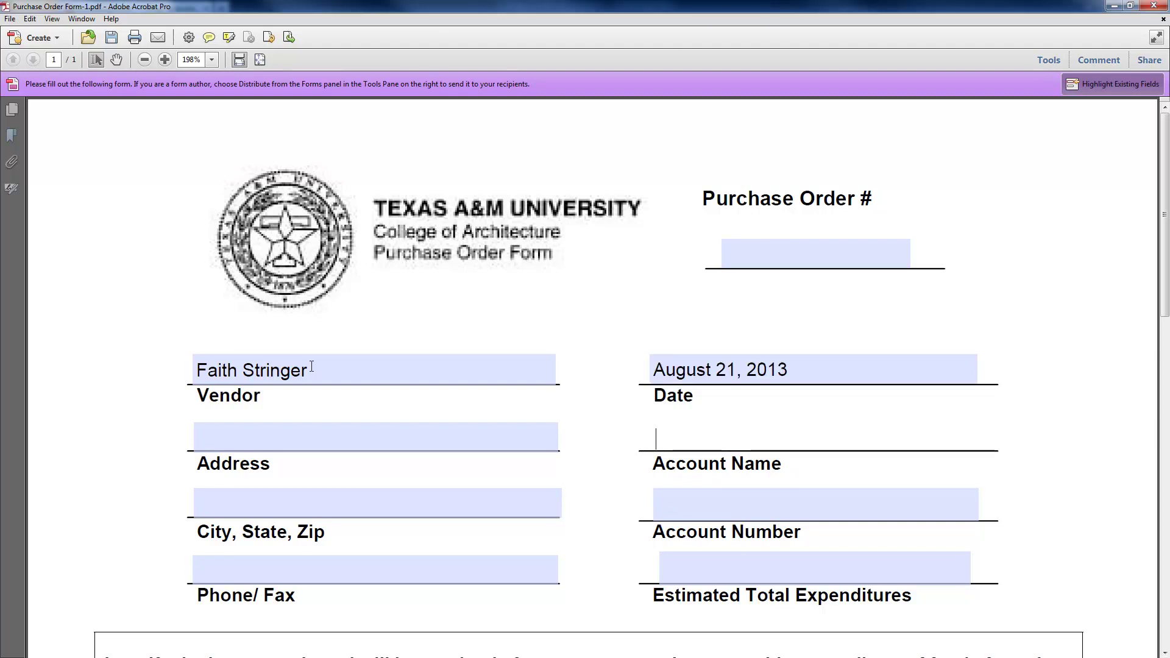
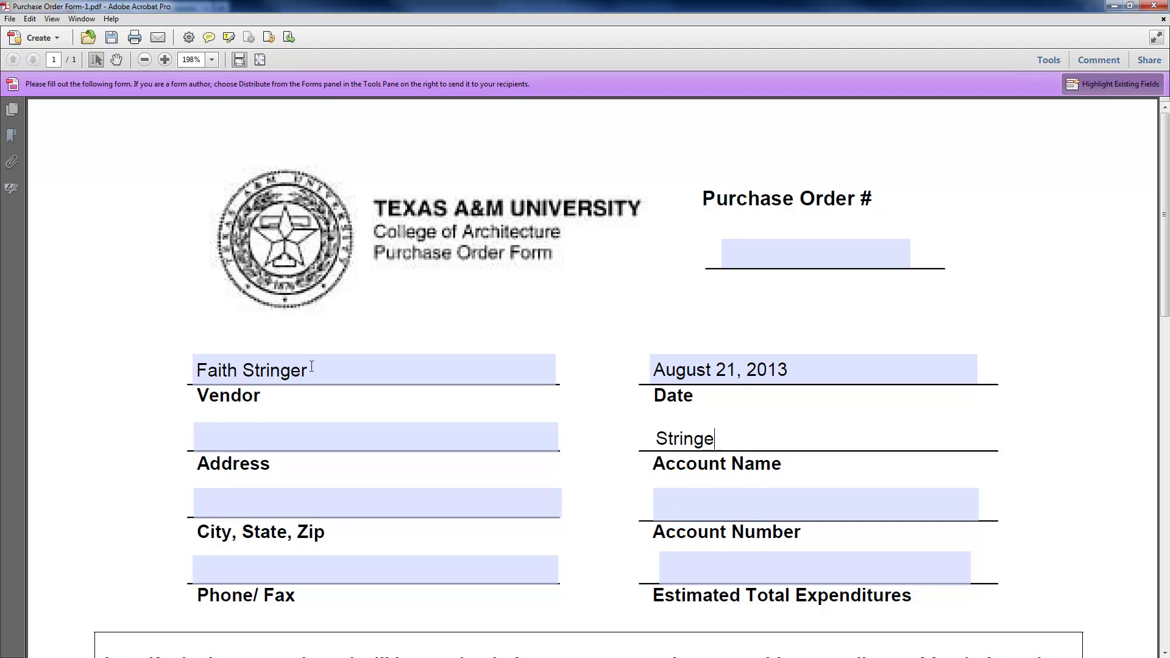
- Fill in the account name and account number, and an estimated total of 18.97 from the Amazon receipt
key(Tab)
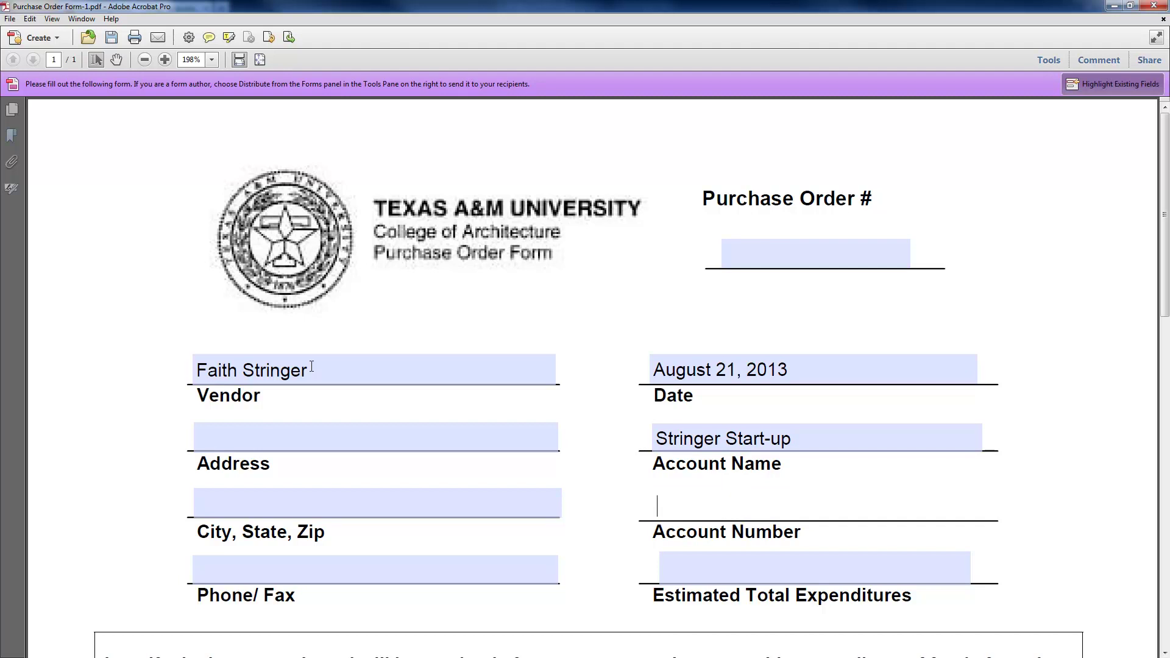
key(Tab)
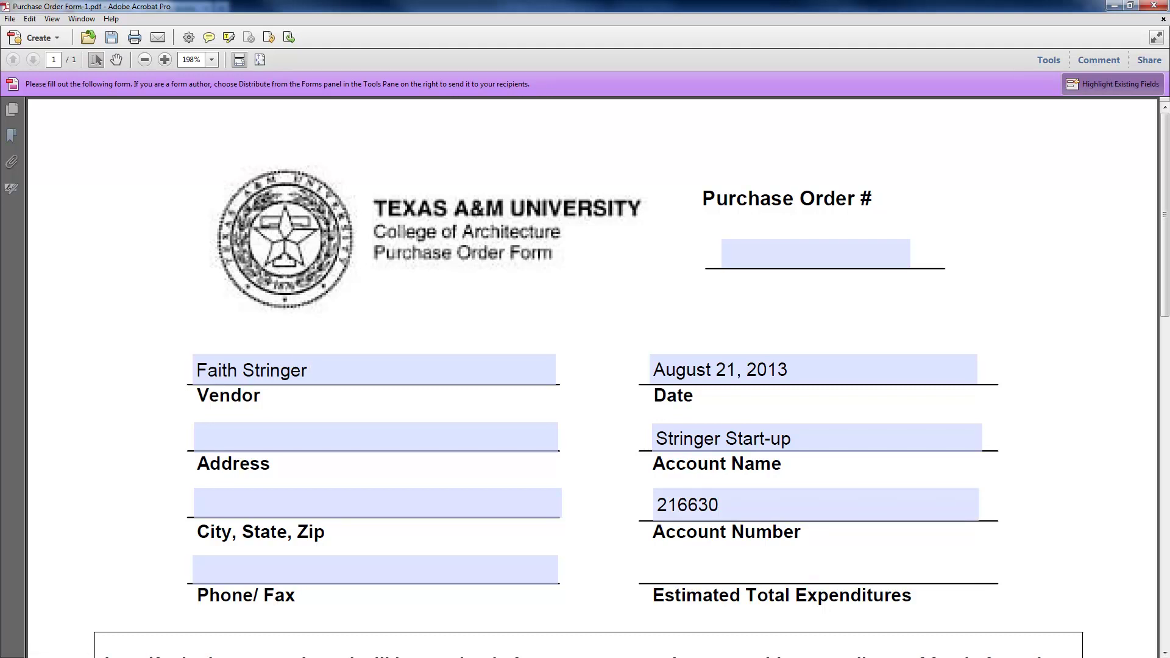
key(alt+Tab)
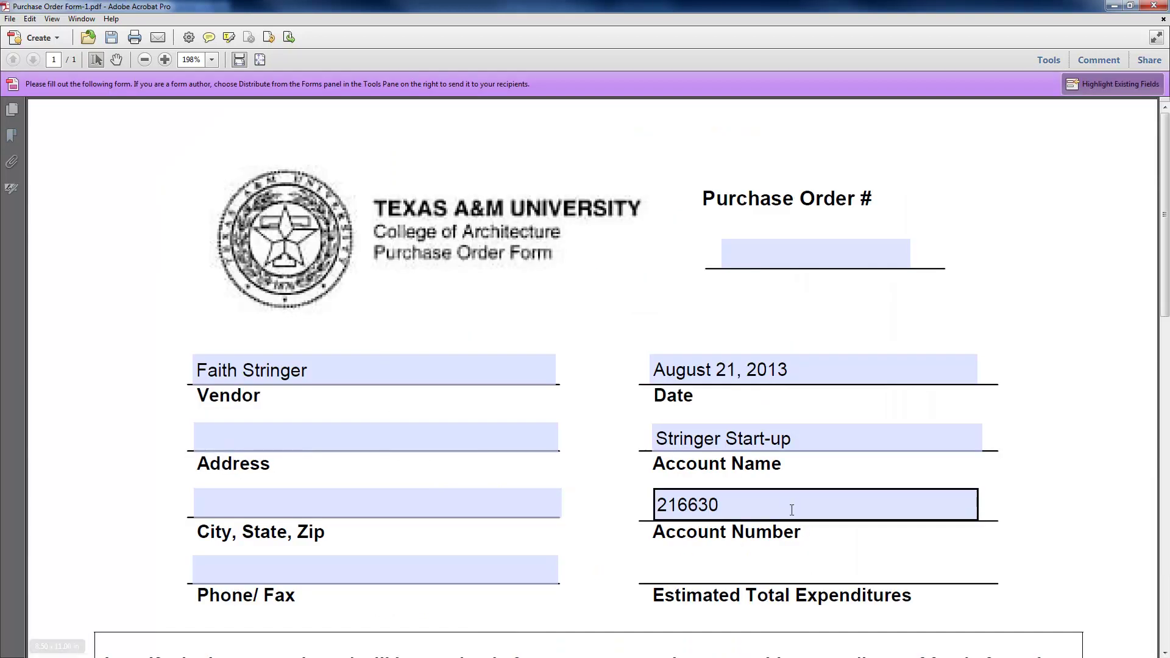
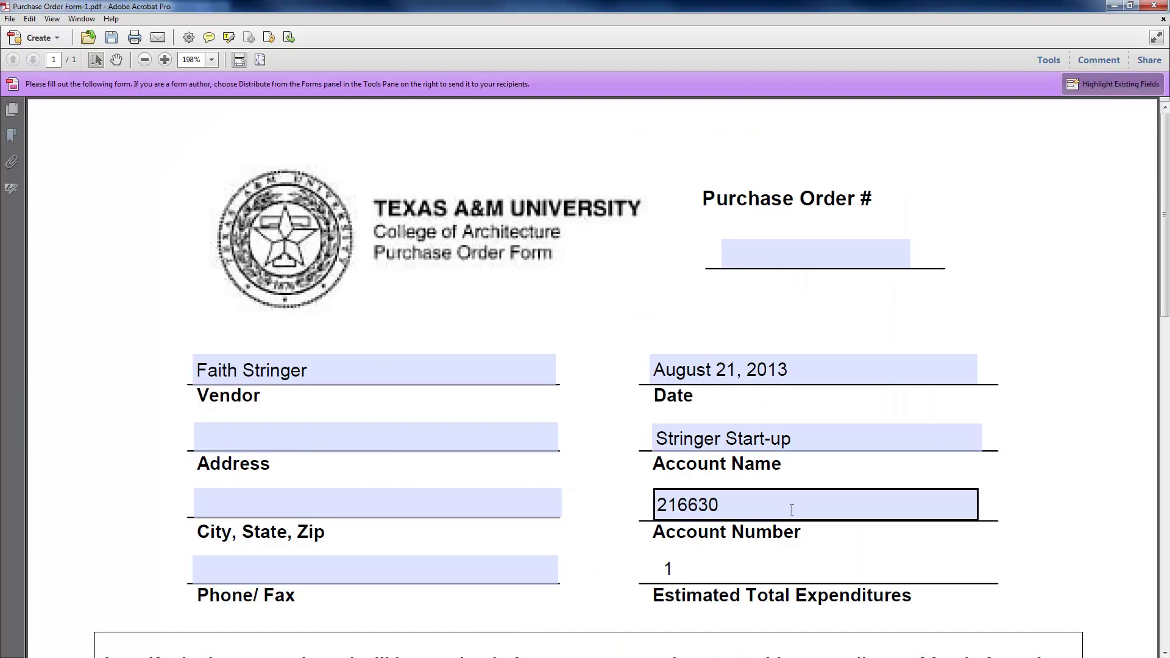
key(Tab)
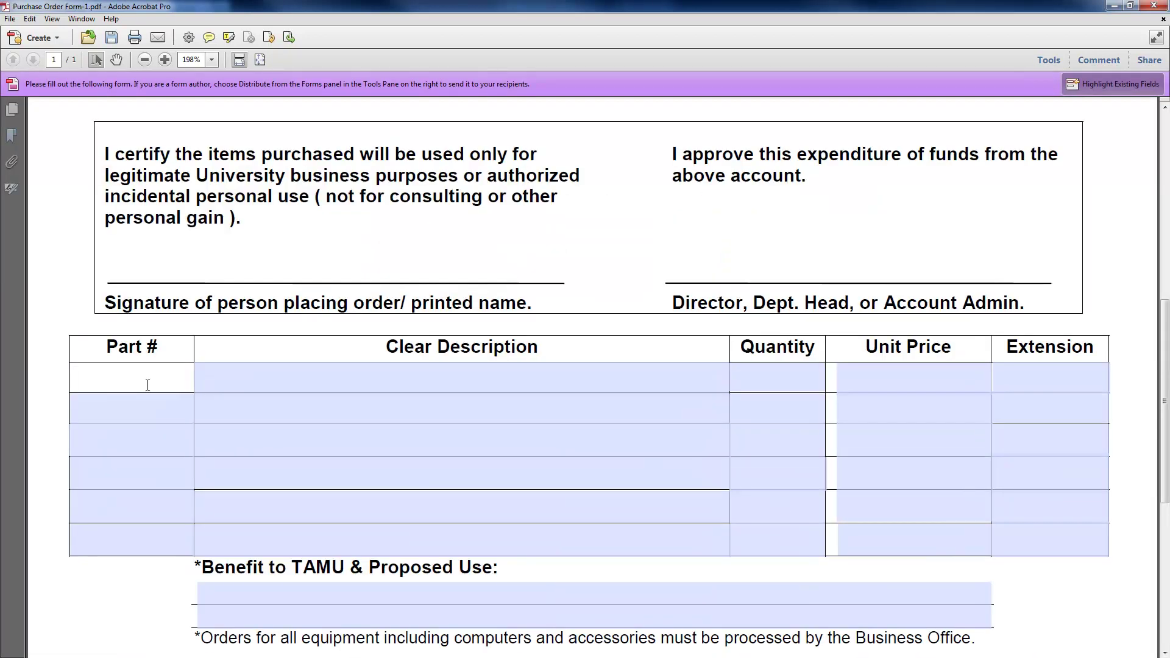
- Enter the first item row as 'book' with a unit price of 18.97
click(297, 384)
click(144, 374)
click(266, 374)
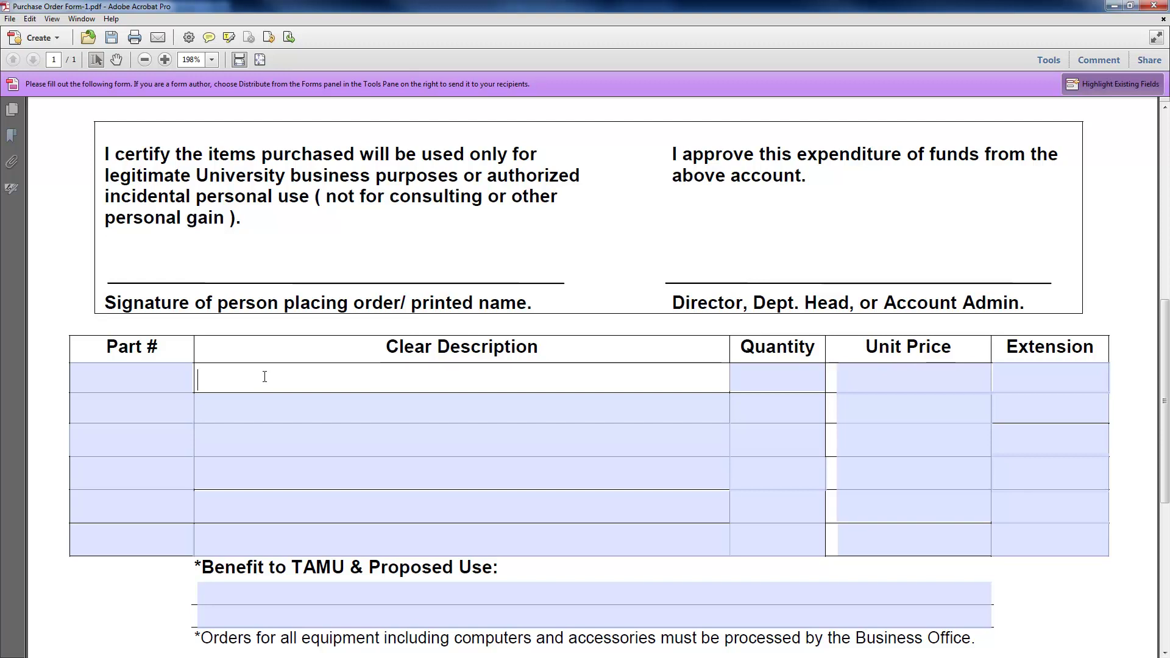
text(book)
key(Tab)
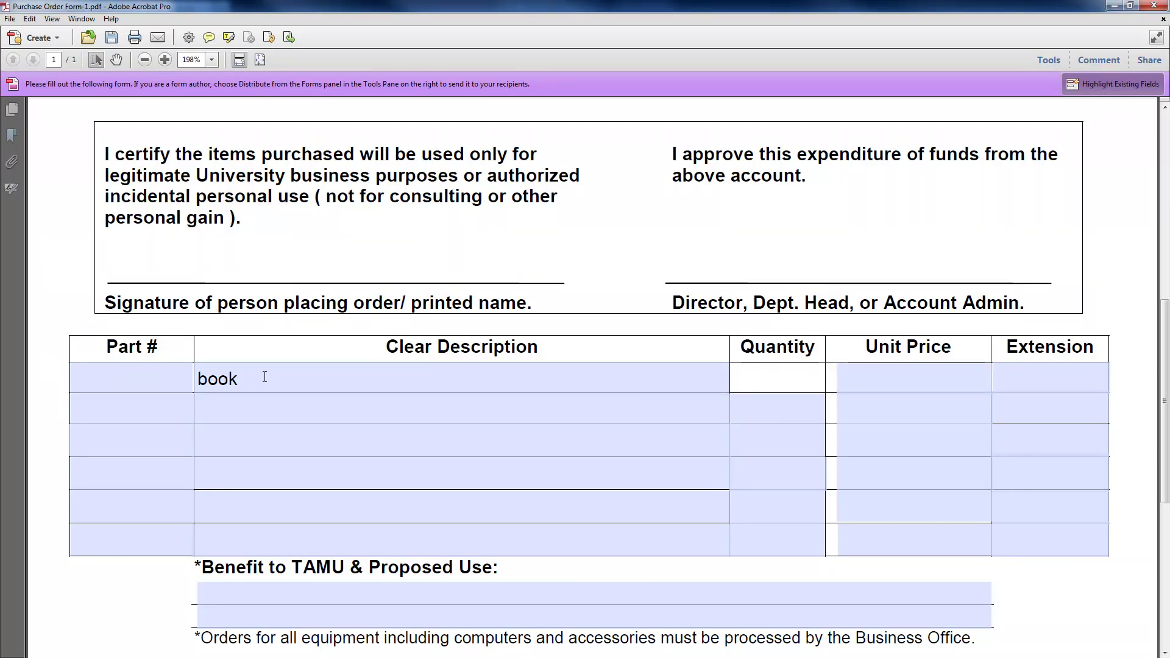
key(Tab)
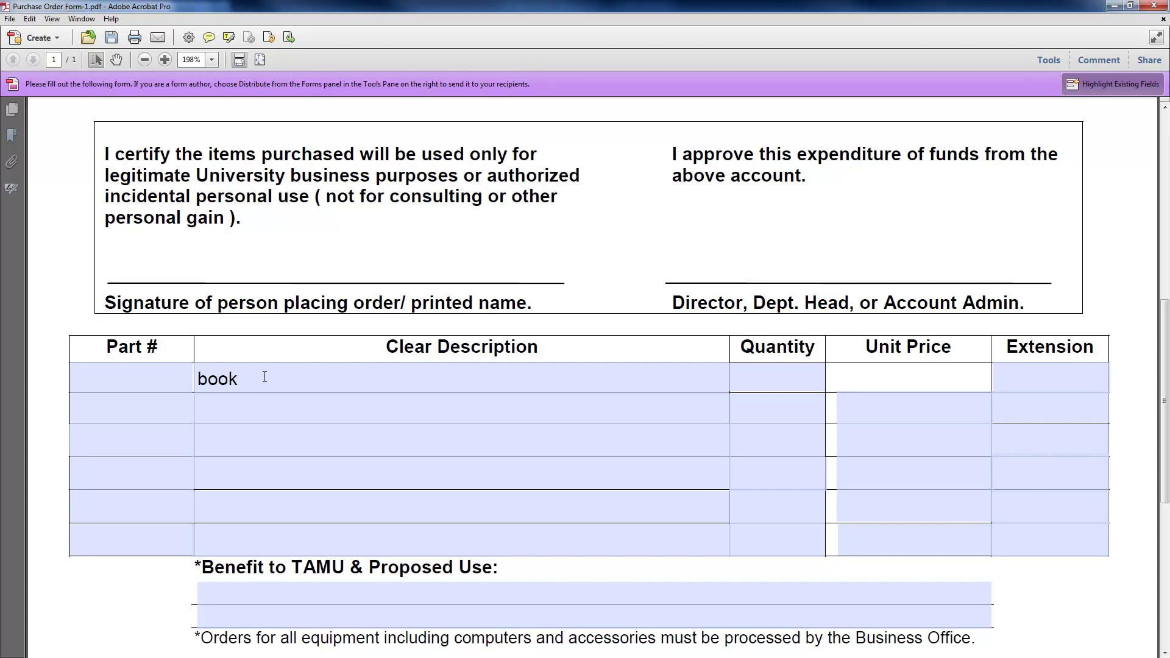
key(alt+Tab)
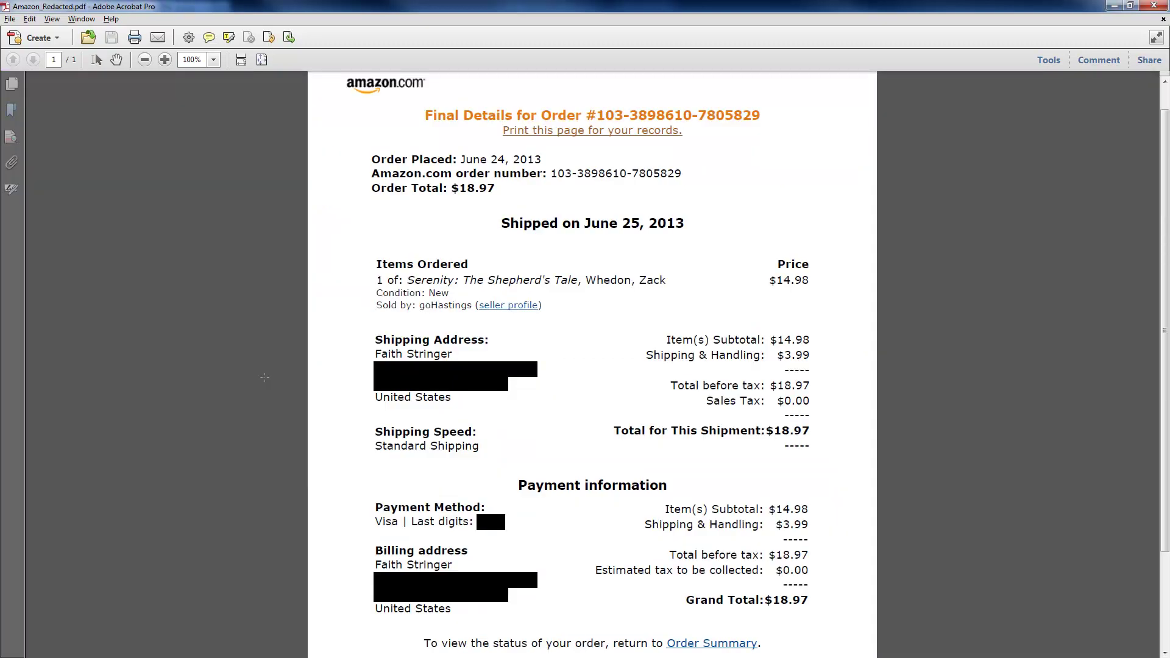
key(alt+Tab)
text(18.97)
key(Tab)
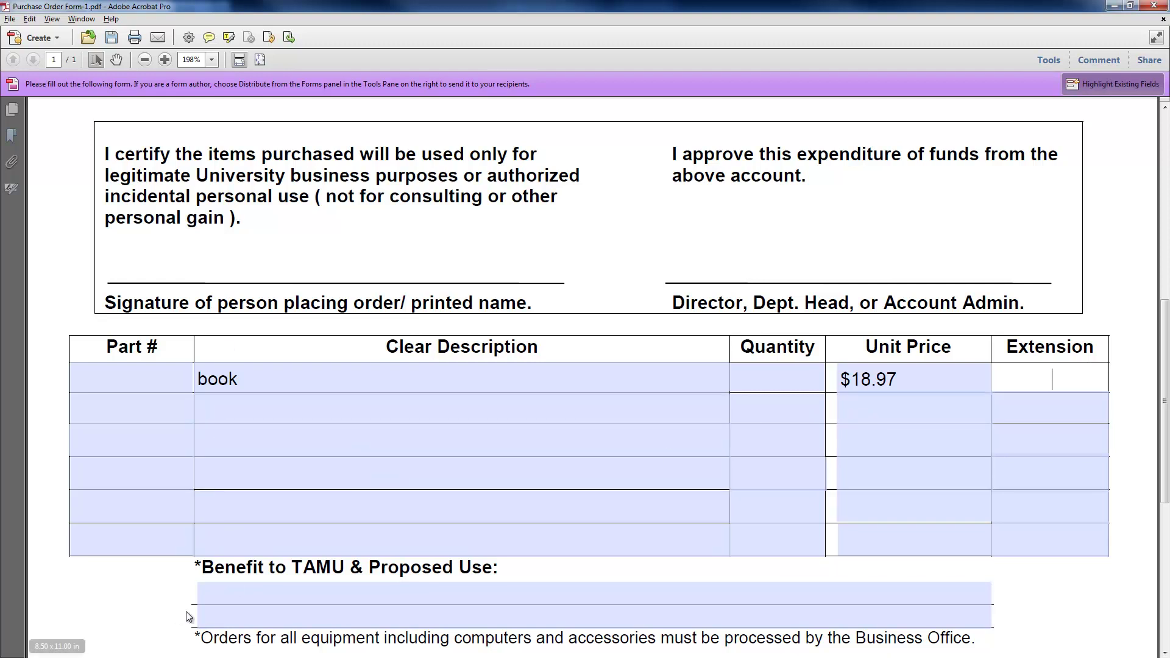
- Write 'reference book for ENDS 101' in the Benefit to TAMU field
click(241, 583)
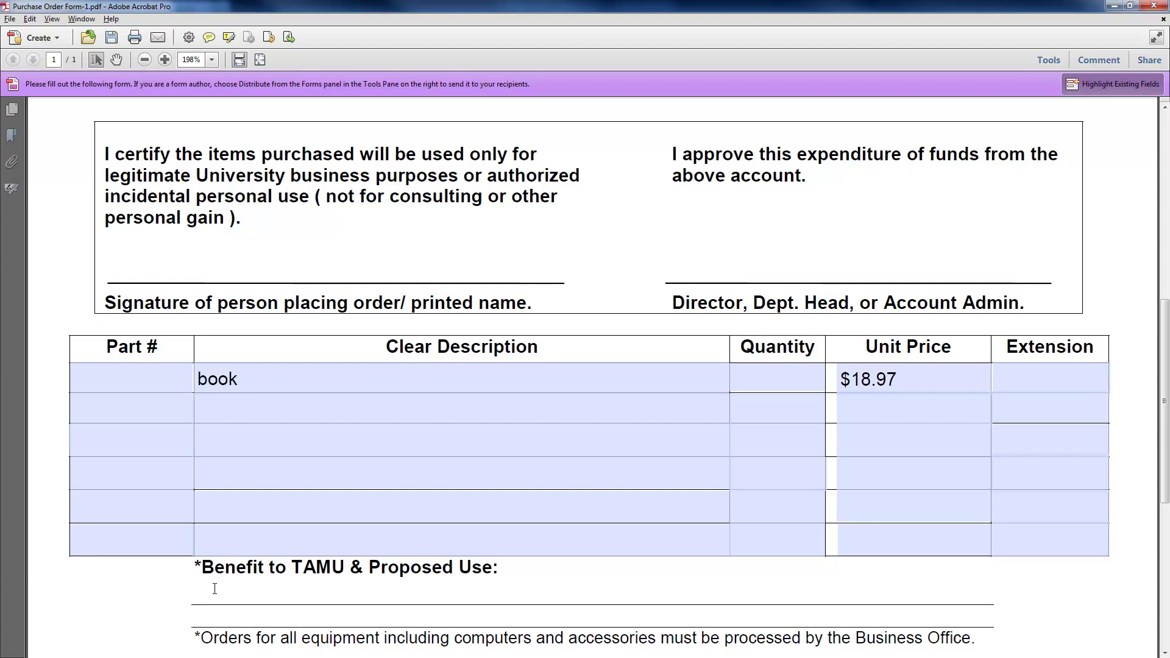
text(reference book for )
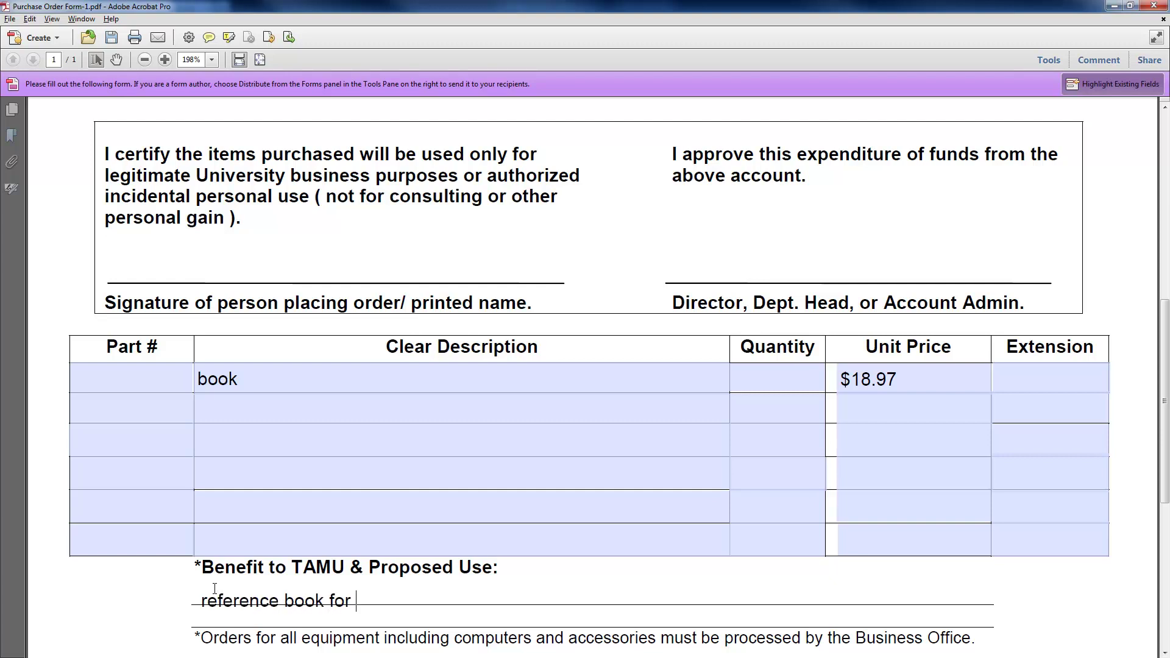
text(ENDS 101)
scroll(215, 589, down, 5)
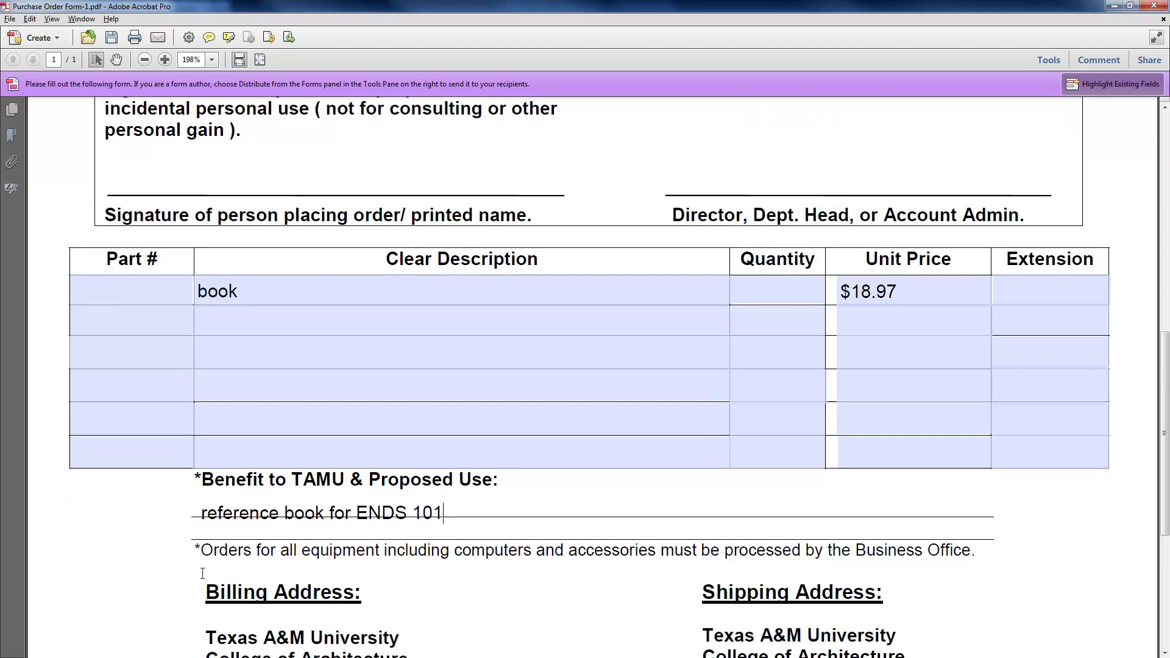
- Minimize the Purchase Order and Amazon receipt windows to return to the Purchasing Forms page
scroll(455, 354, up, 6)
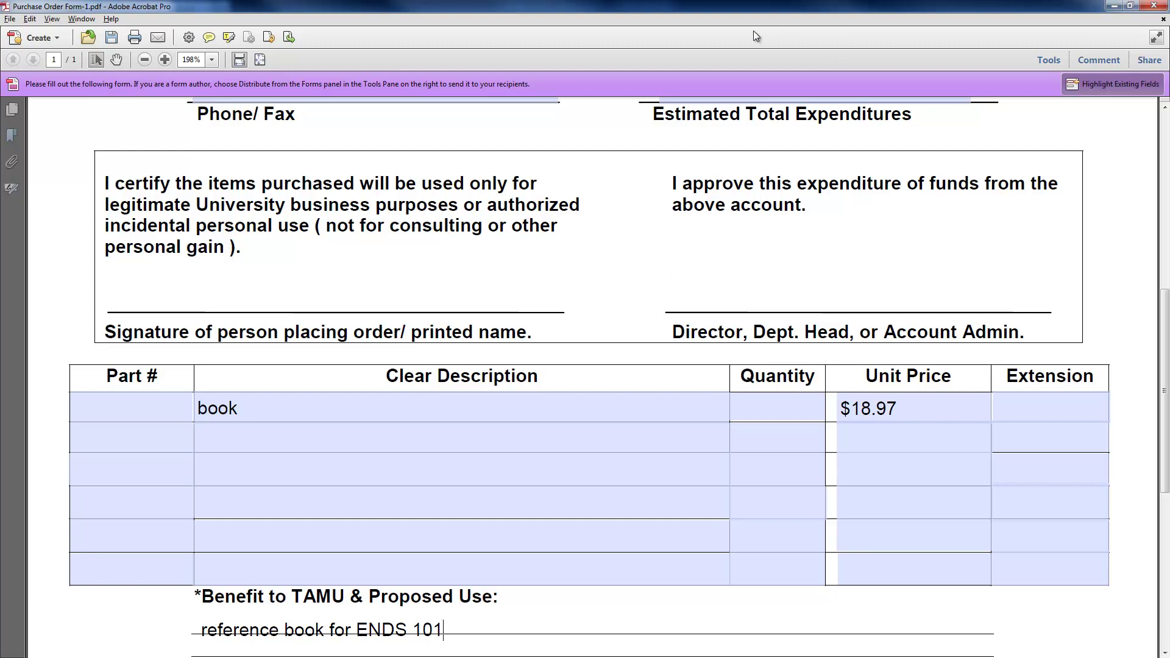
click(1119, 5)
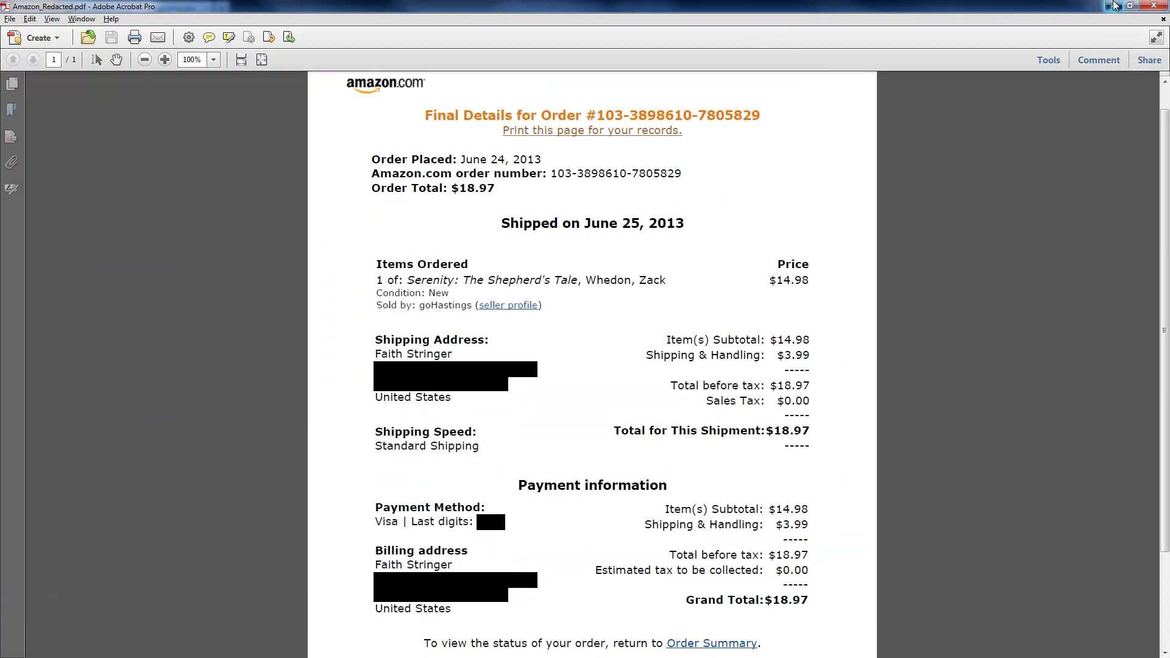
click(1115, 6)
scroll(871, 247, down, 3)
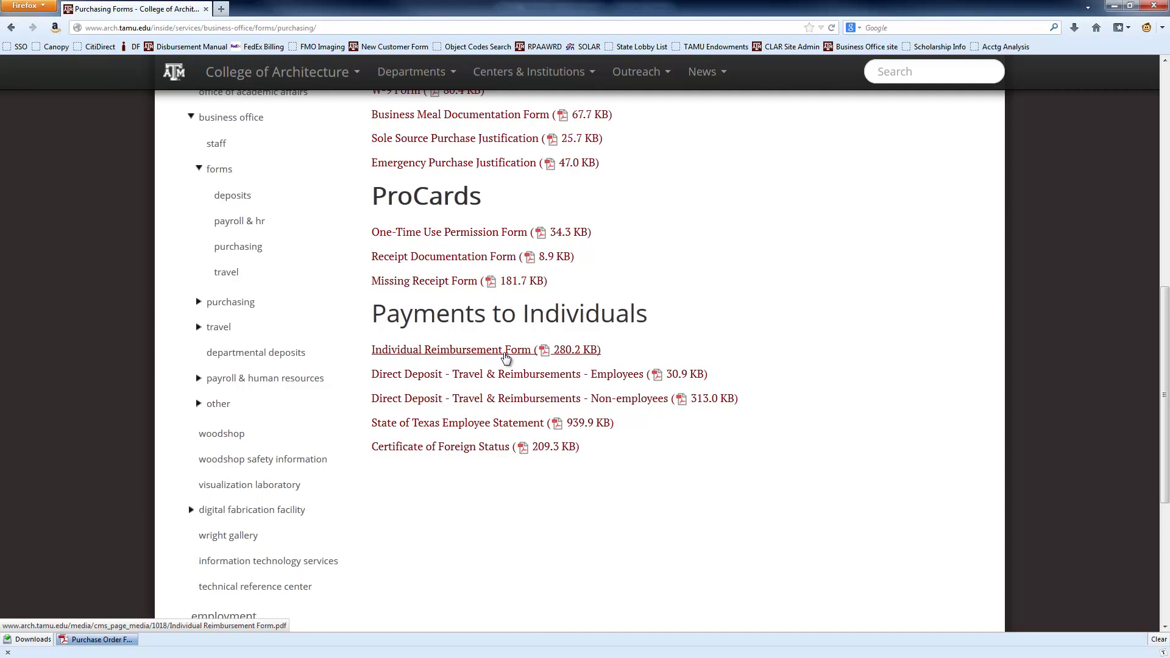
- Open the Individual Reimbursement Form from Payments to Individuals in Adobe Acrobat
click(505, 352)
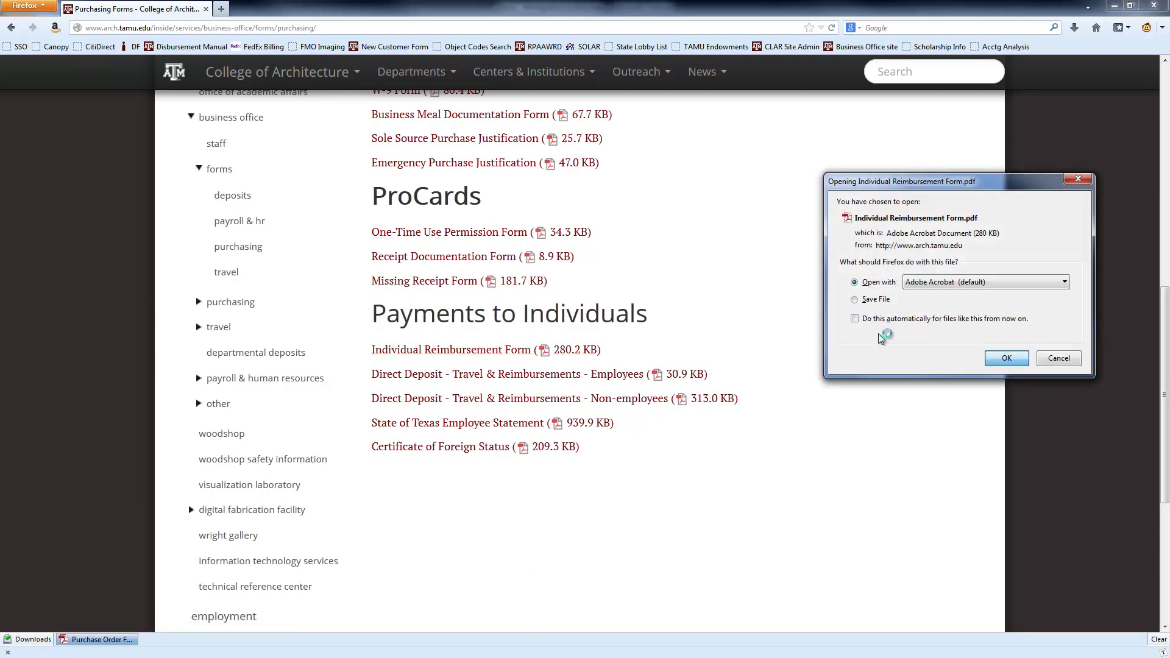
click(1007, 358)
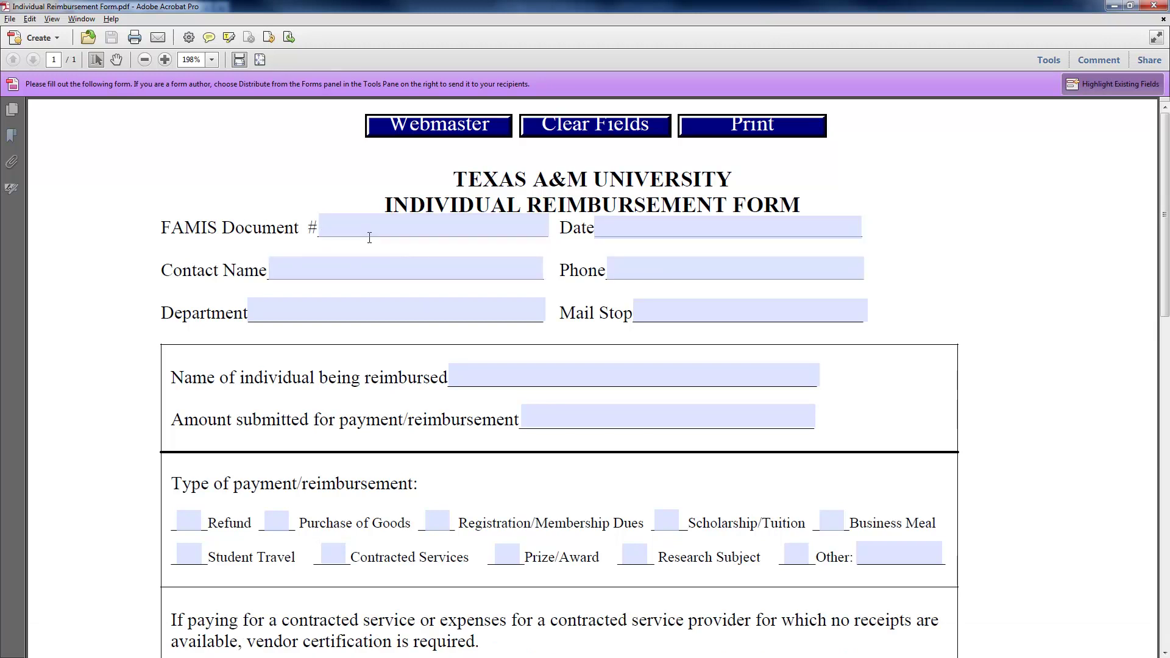
- Enter the reimbursed person's name, amount 18.97 from the receipt, and tick Purchase of Goods
click(500, 372)
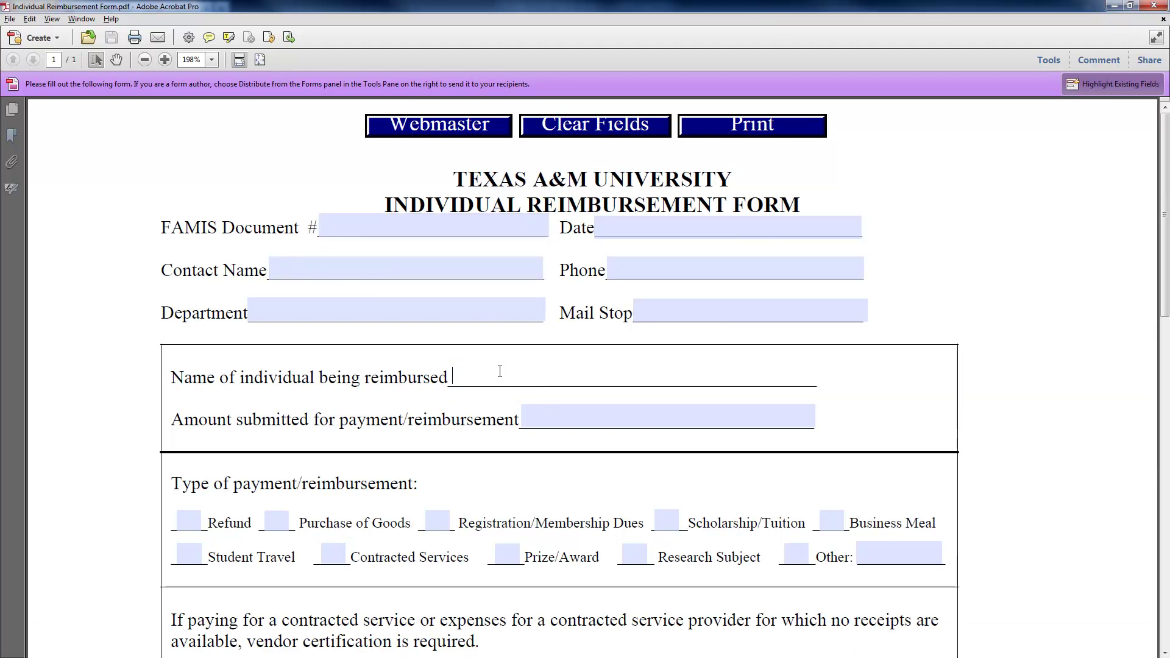
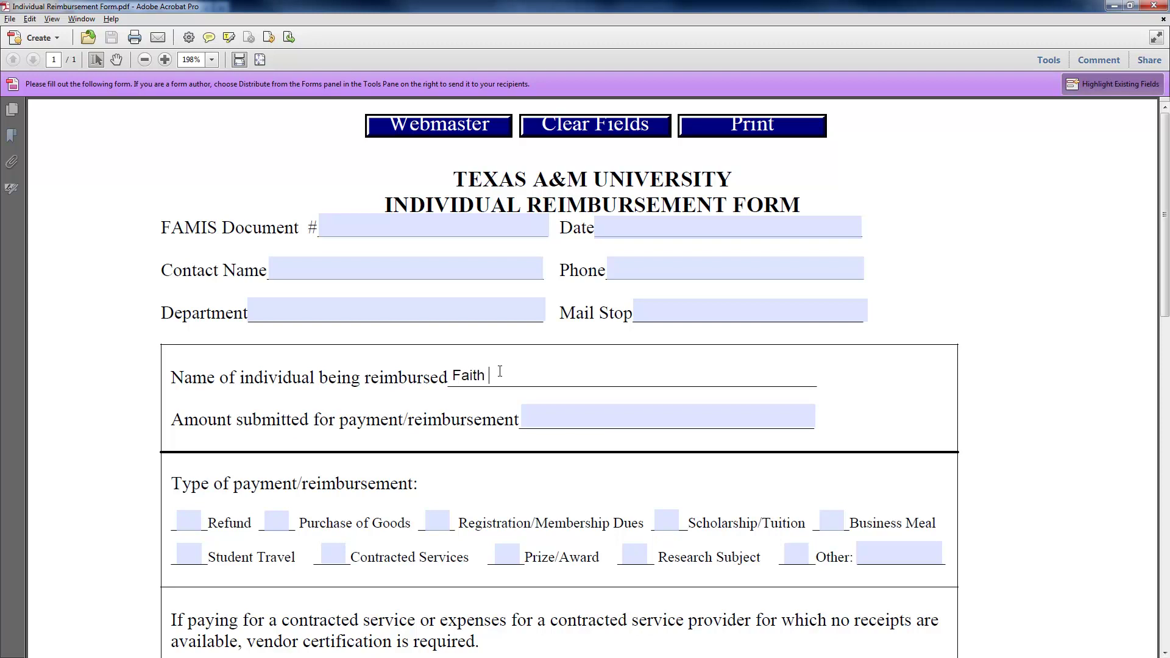
key(Tab)
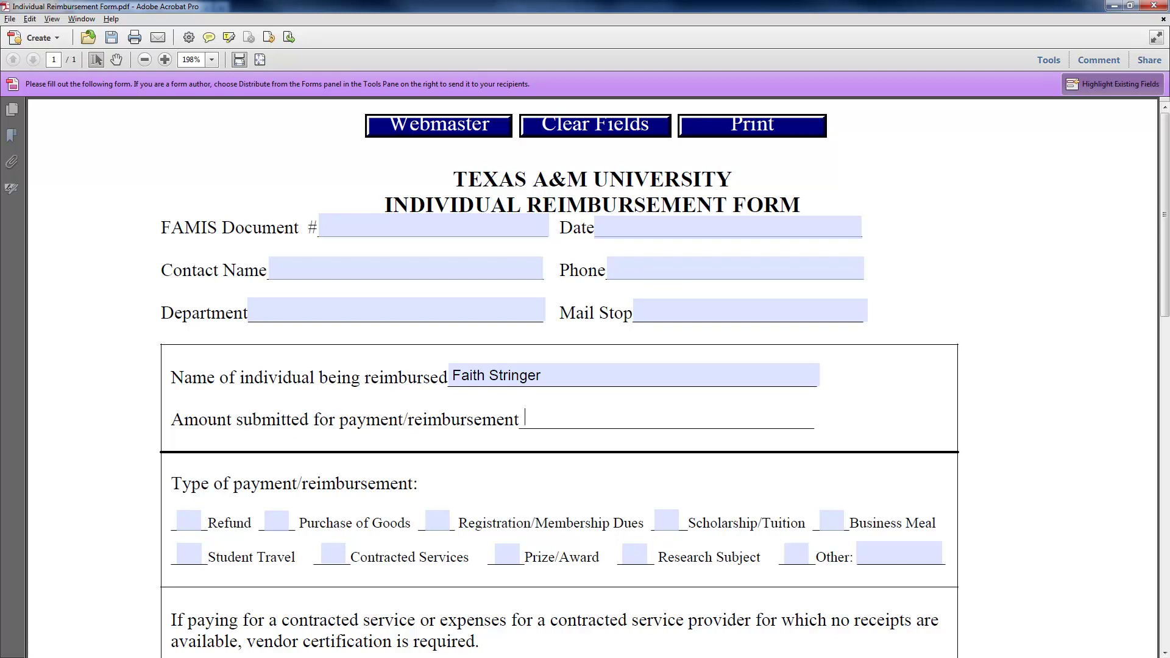
key(alt+Tab)
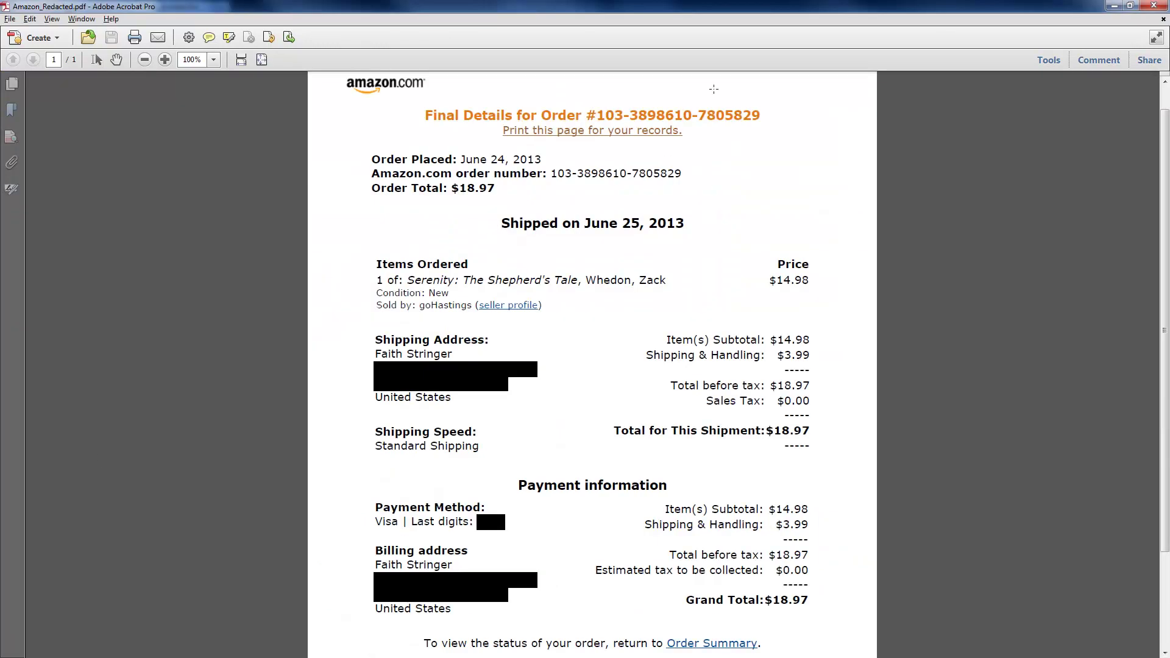
click(1114, 6)
text(18.97)
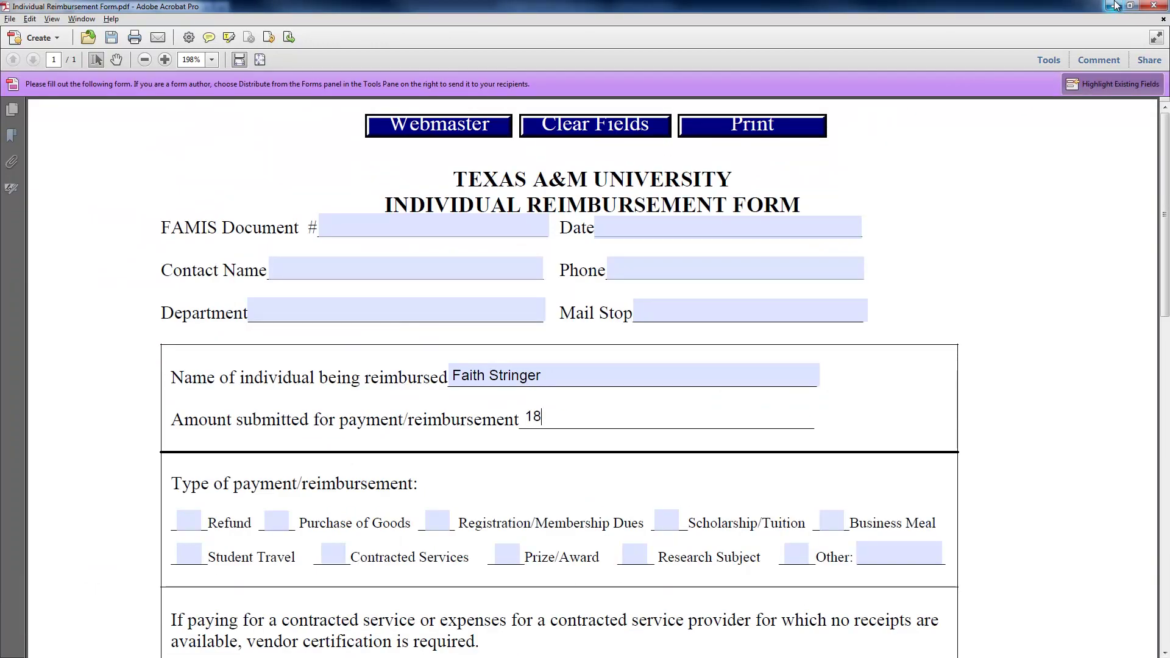
key(Tab)
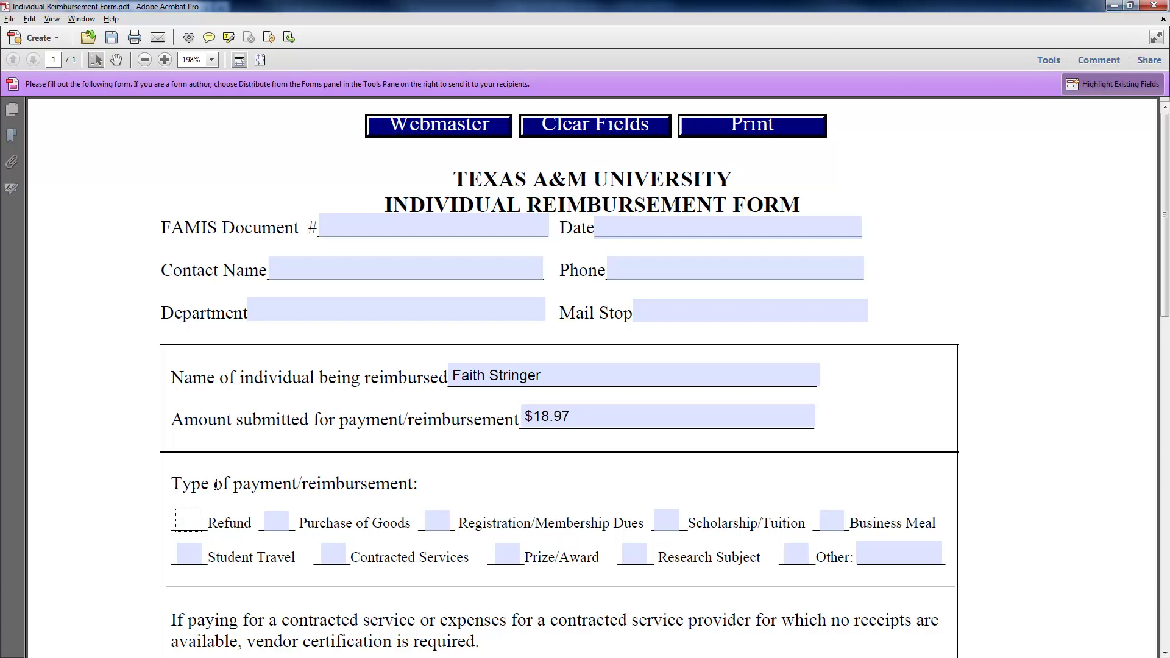
click(286, 524)
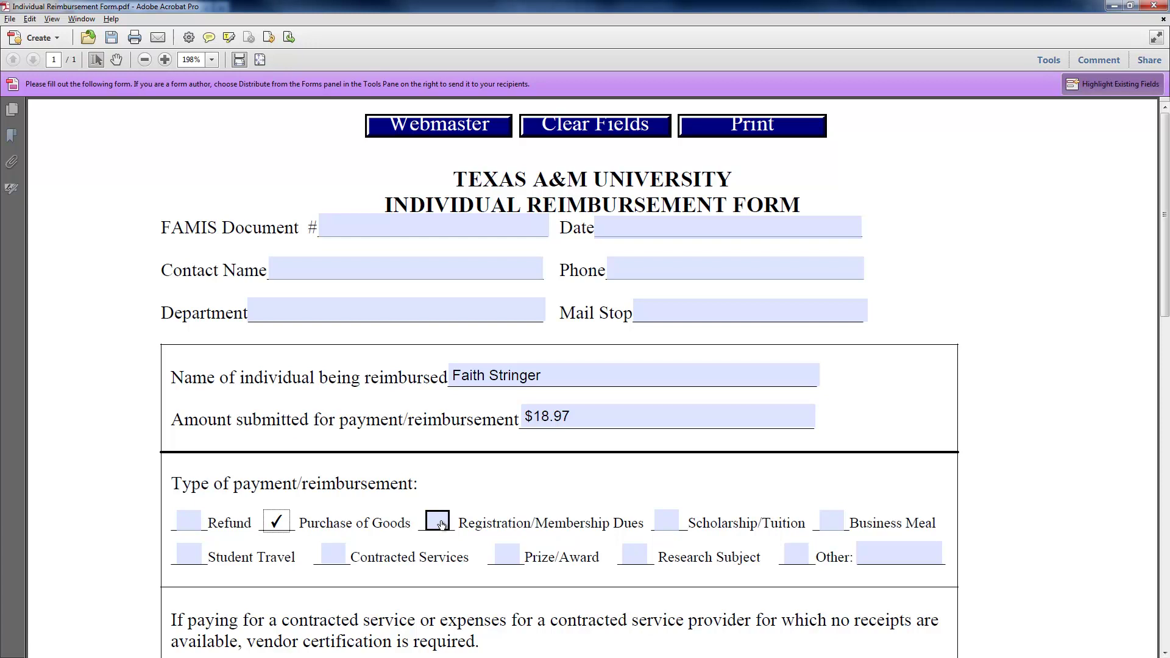
- Tick Yes for the current or recent TAMUS employee question
scroll(346, 412, down, 5)
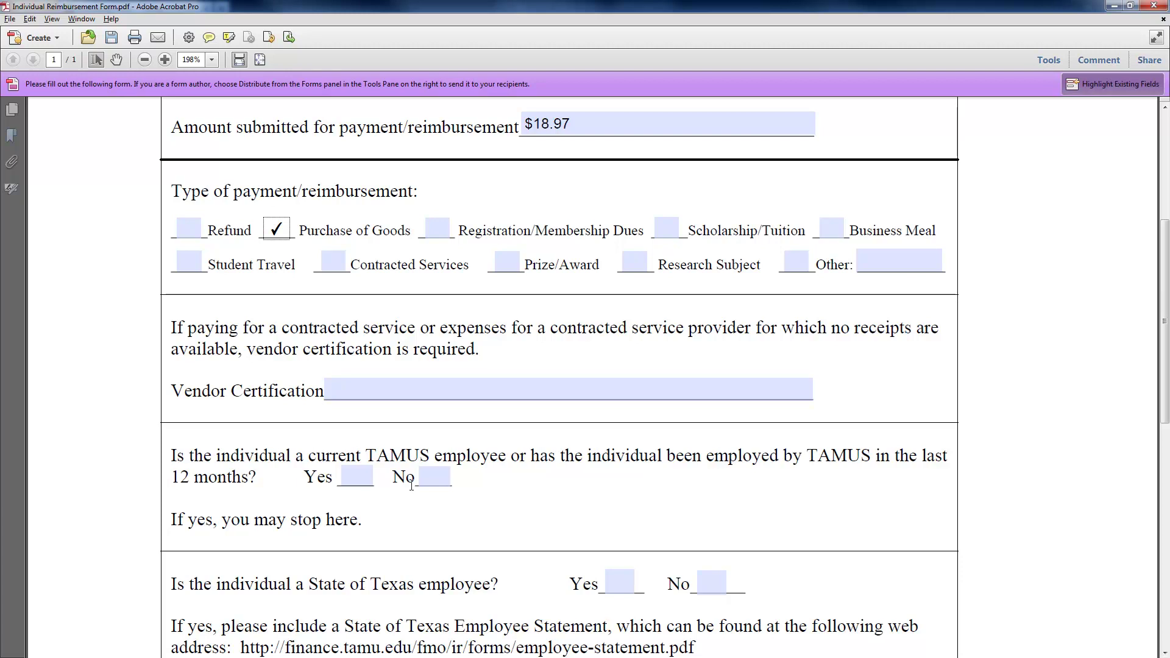
click(356, 479)
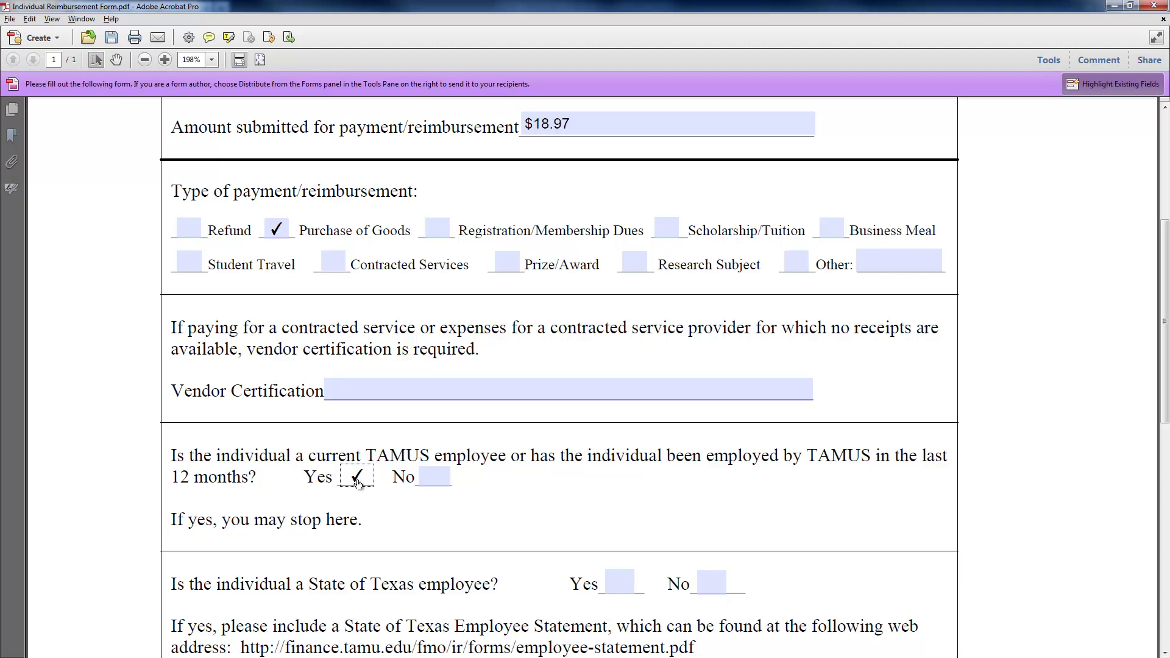